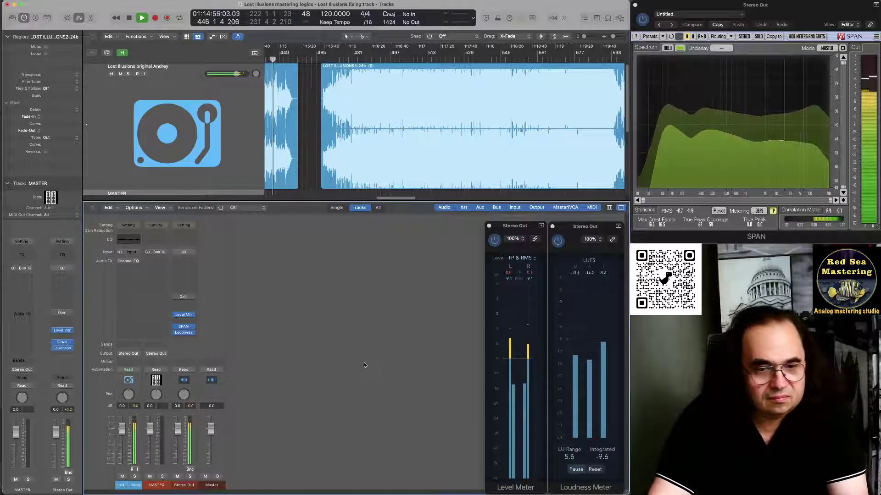
# Select the LOST ILLUSIONS3-24b region between about bars 305 and 449, and stop playback
pyautogui.hscroll(-2, 374, 162)
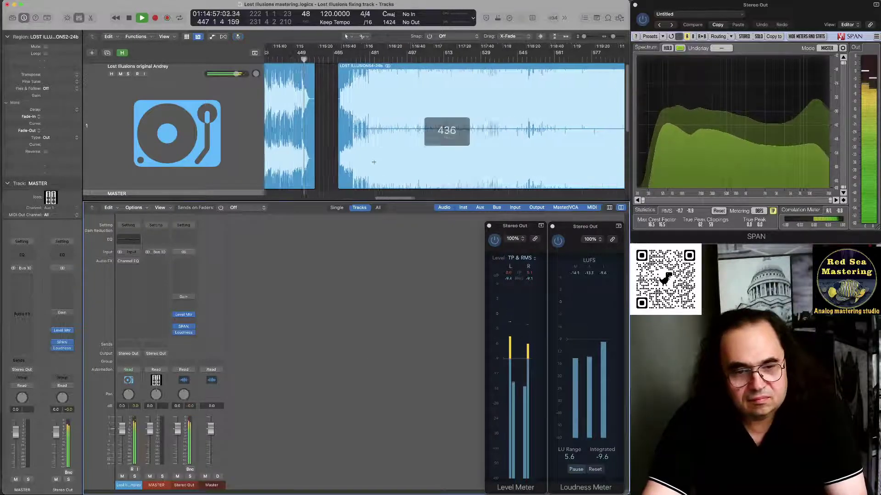
pyautogui.hscroll(-10, 374, 162)
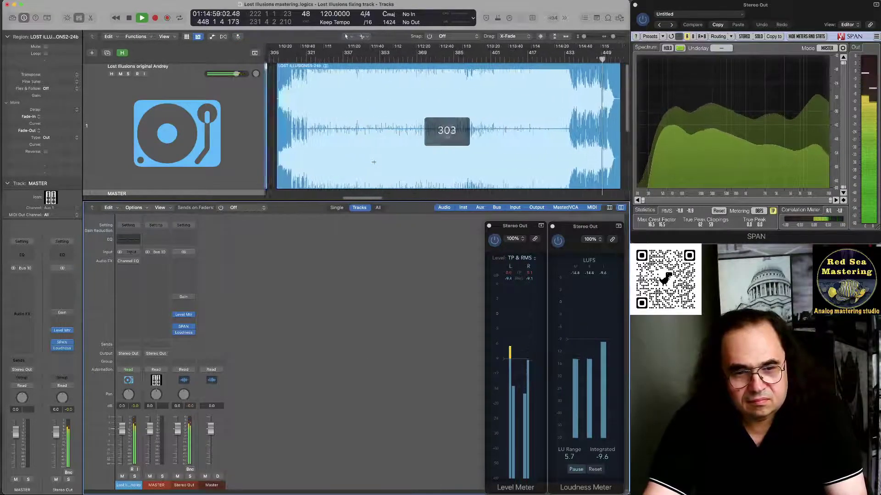
pyautogui.hscroll(3, 373, 162)
pyautogui.hscroll(-3, 373, 162)
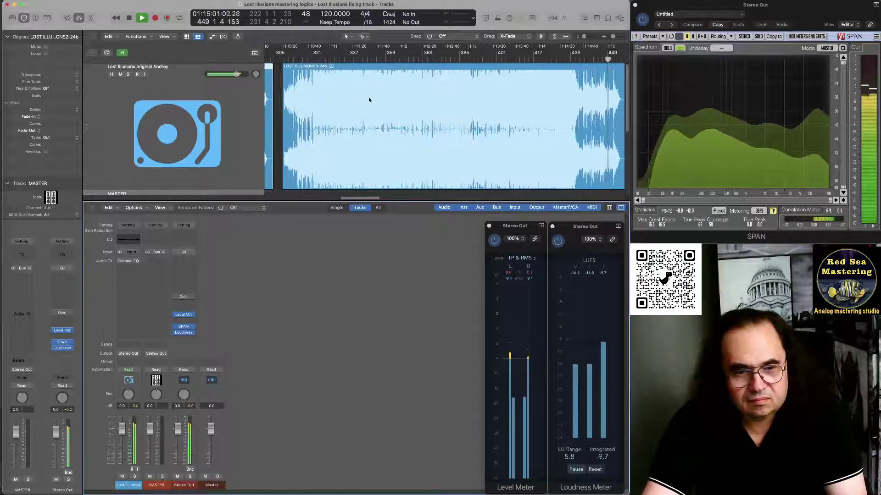
pyautogui.hscroll(1, 392, 82)
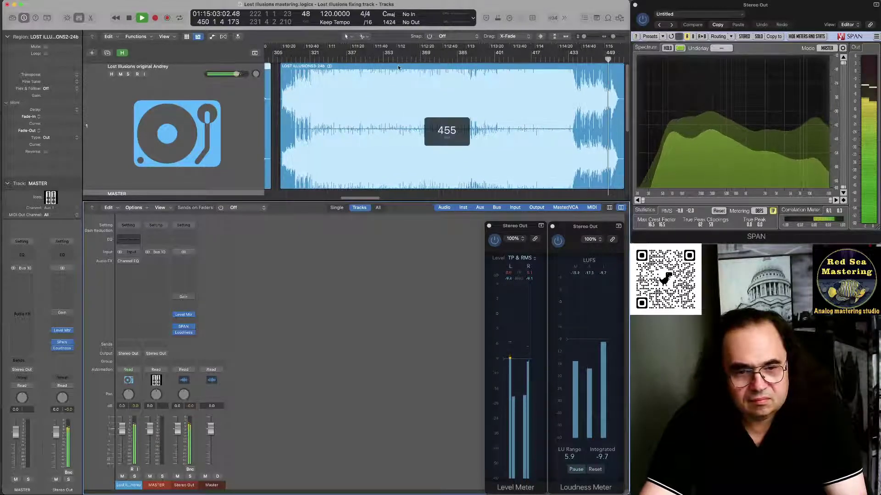
pyautogui.click(398, 67)
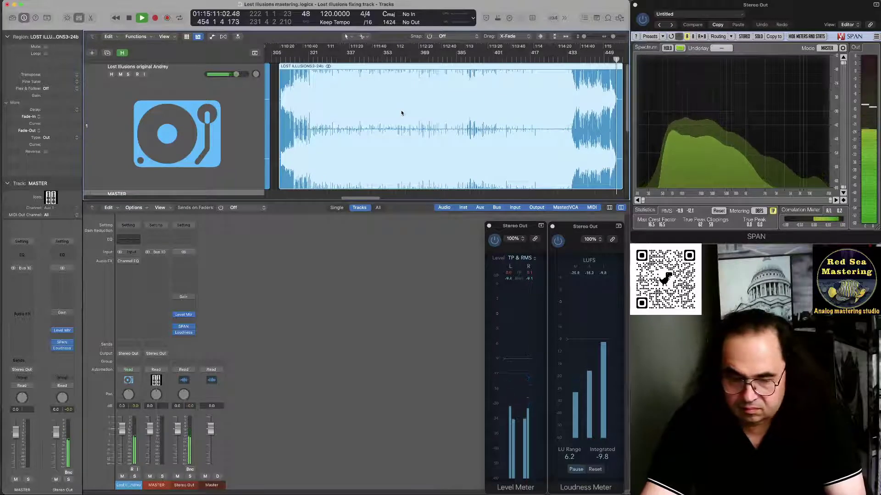
pyautogui.press('space')
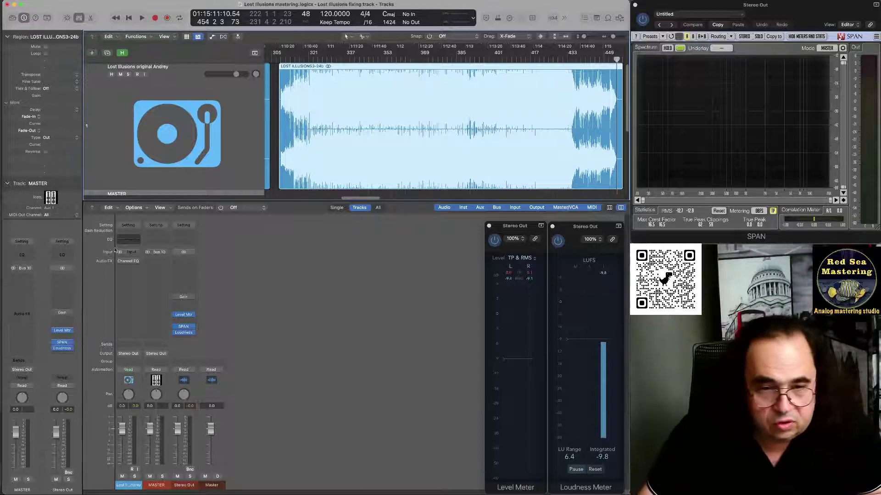
# In the track's Channel EQ, set the 4040 Hz band to 3000 Hz, -1.7 dB, Q 0.67 and the 416 Hz band to 505 Hz, -1.7 dB, Q 2.20
pyautogui.click(127, 239)
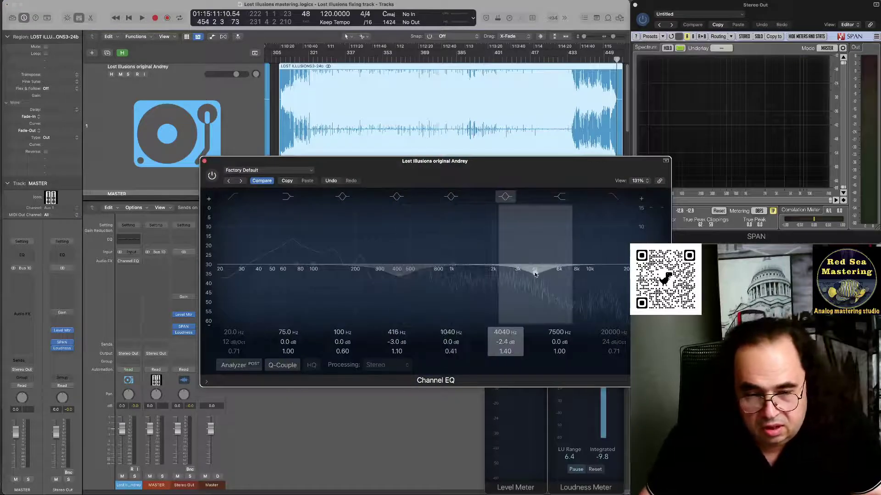
pyautogui.moveTo(535, 273); pyautogui.dragTo(517, 269)
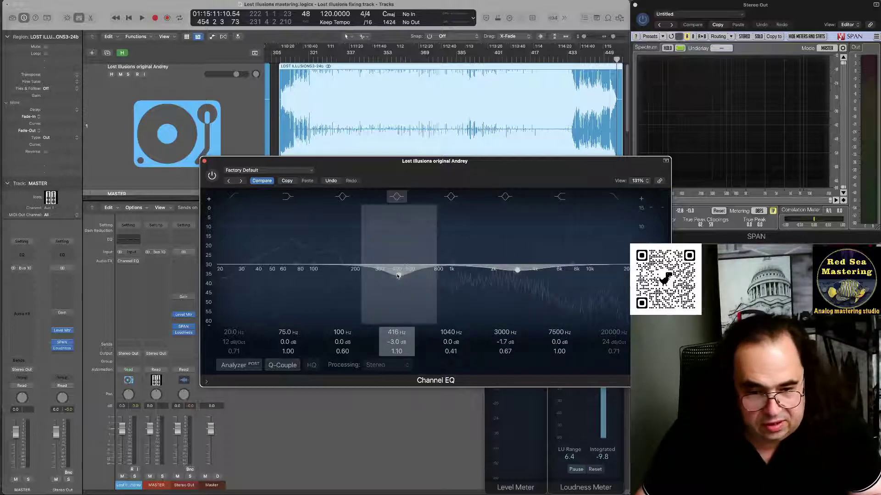
pyautogui.scroll(5, 397, 275)
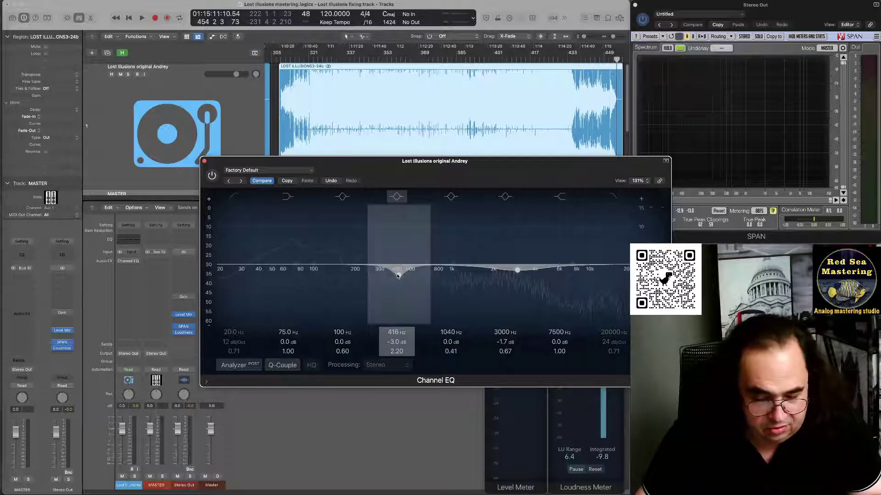
pyautogui.moveTo(397, 275); pyautogui.dragTo(410, 271)
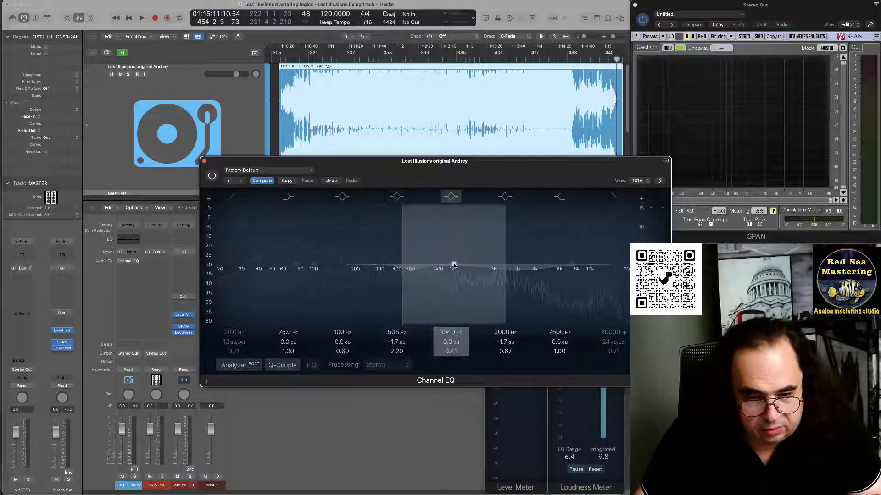
# Turn the flat 1040 Hz band into a narrow cut at 146 Hz, -1.3 dB, with a Q of 4.00
pyautogui.moveTo(453, 265); pyautogui.dragTo(336, 268)
pyautogui.scroll(10, 337, 269)
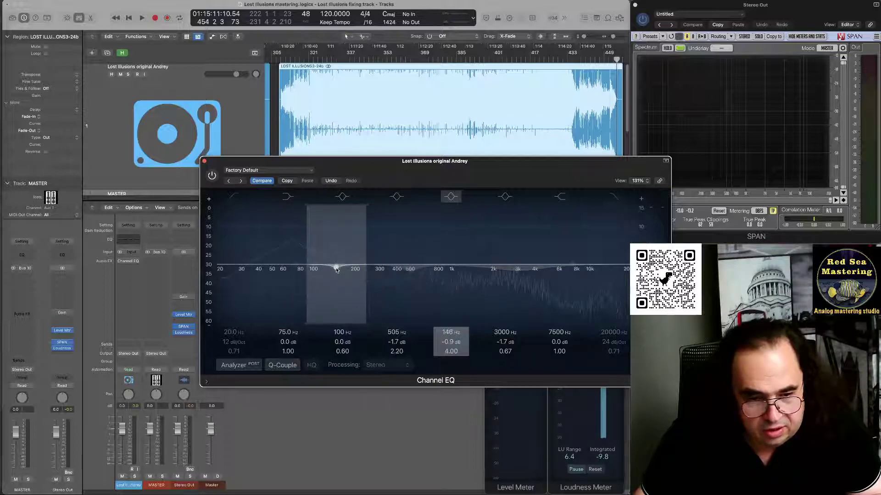
pyautogui.moveTo(336, 271); pyautogui.dragTo(336, 272)
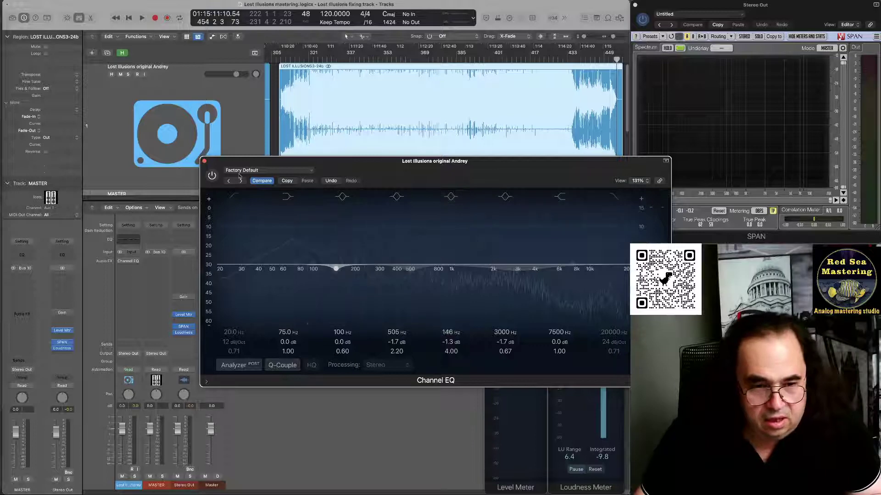
# Uncover the mixer's right-hand meters and start looped playback over about bars 329 to 357 of the selected region
pyautogui.moveTo(429, 166); pyautogui.dragTo(269, 233)
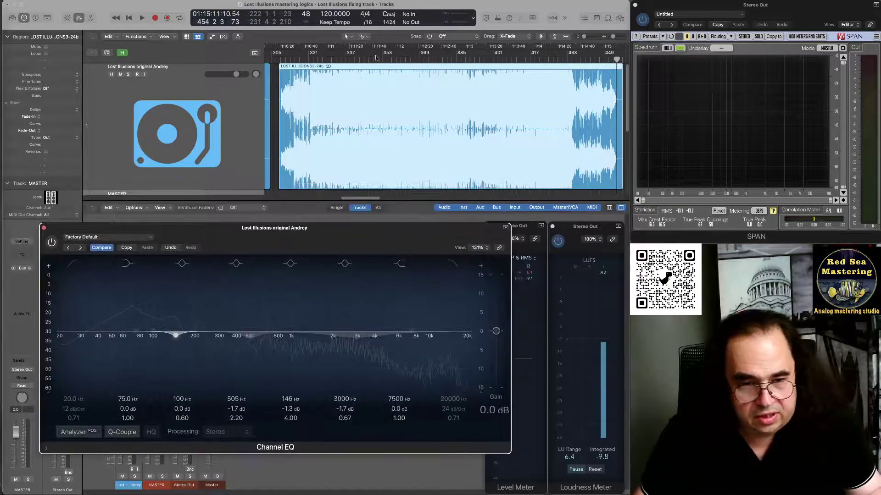
pyautogui.moveTo(331, 56); pyautogui.dragTo(391, 56)
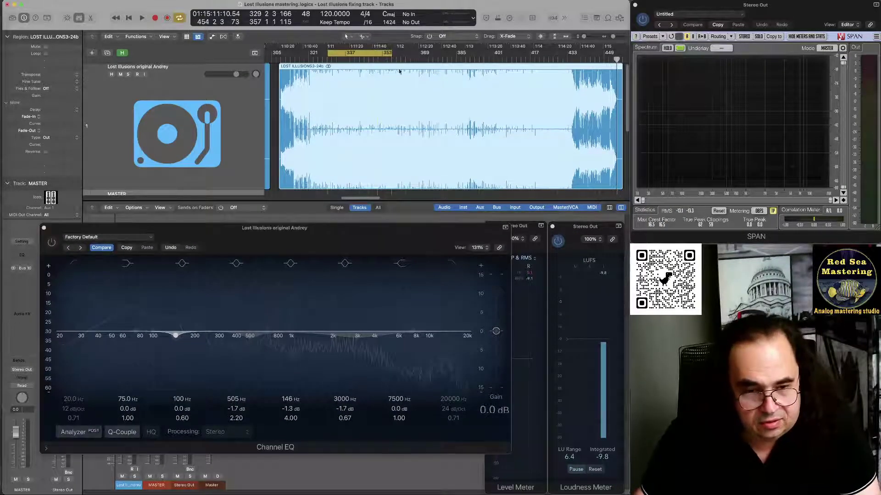
pyautogui.press('space')
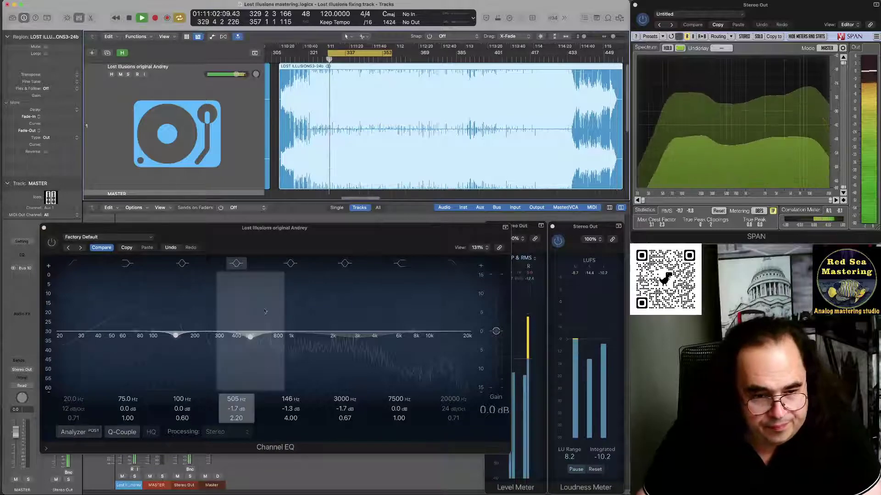
# Compare the looped section with the whole Channel EQ active and bypassed, leaving the EQ on and playback stopped
pyautogui.click(52, 243)
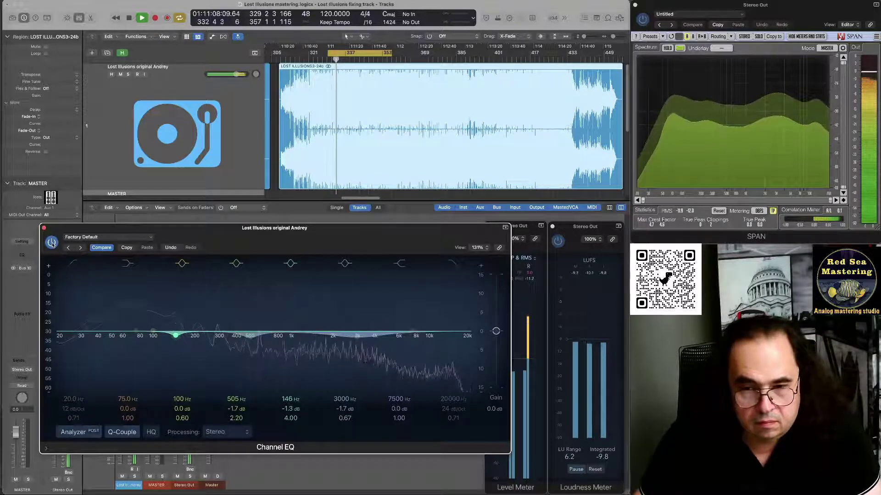
pyautogui.click(51, 244)
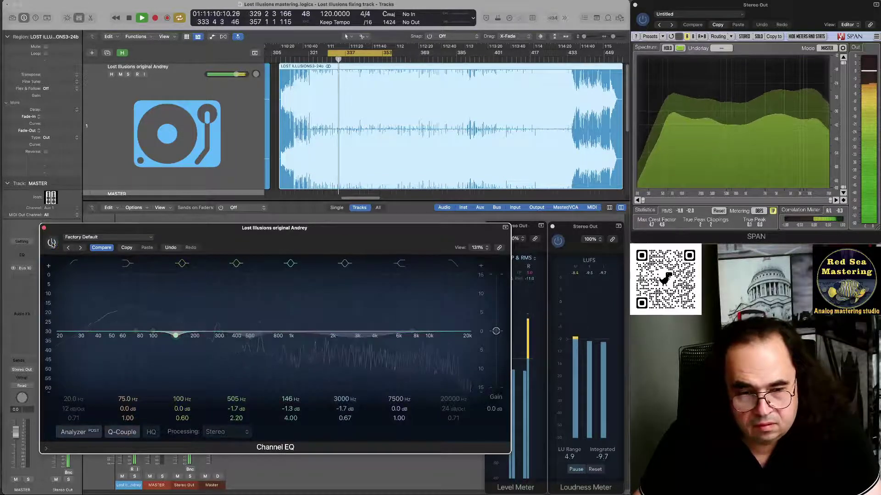
pyautogui.click(52, 244)
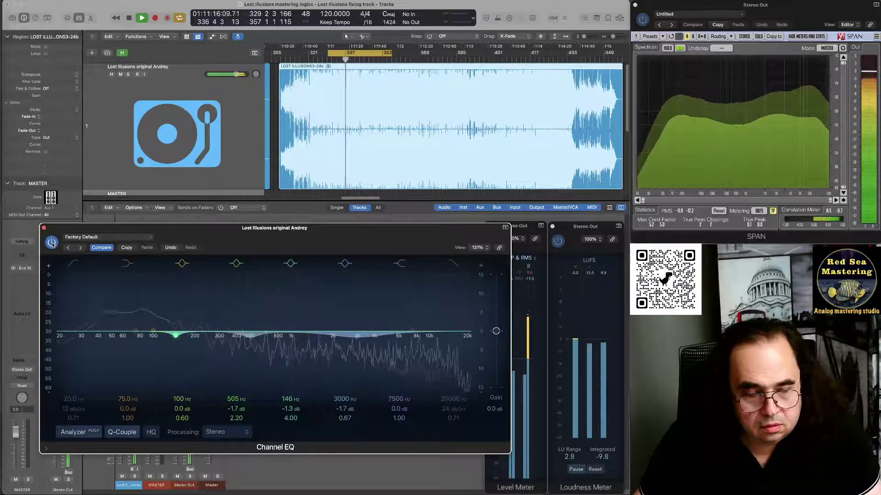
pyautogui.click(52, 243)
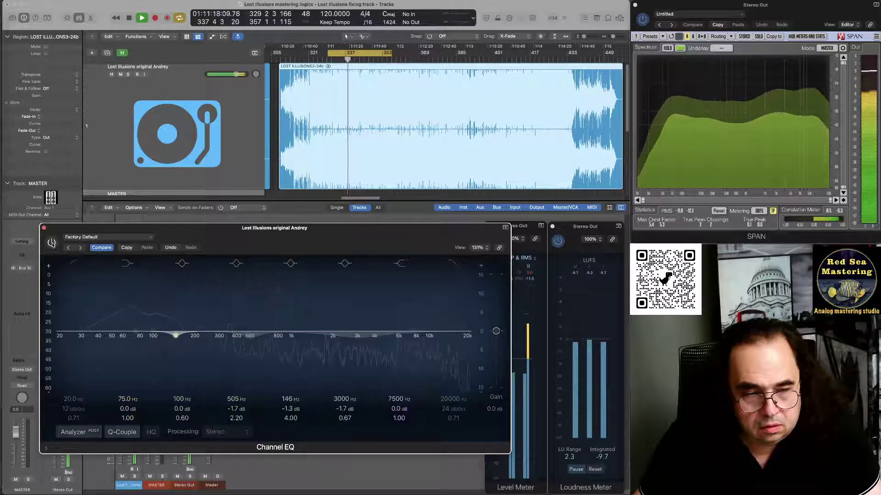
pyautogui.click(52, 243)
pyautogui.press('space')
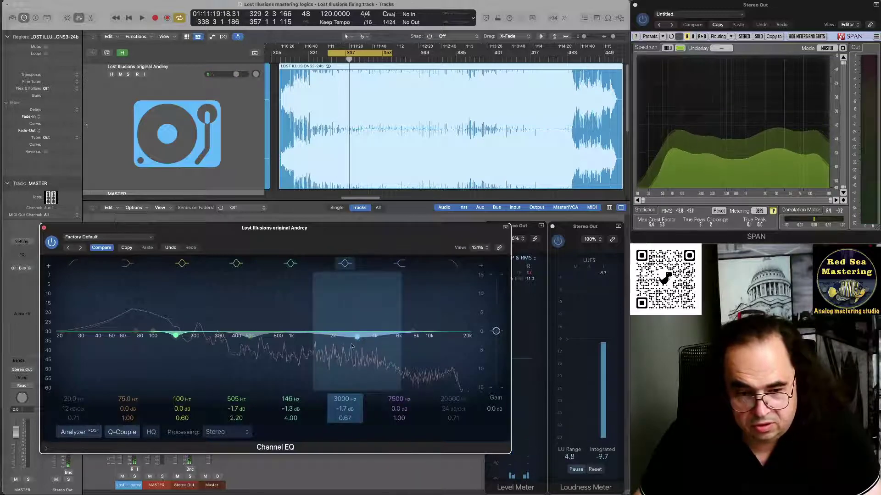
# Refine the 3000 Hz band to 3320 Hz at -1.5 dB and deepen the 146 Hz cut to -1.8 dB
pyautogui.moveTo(356, 337); pyautogui.dragTo(361, 337)
pyautogui.moveTo(367, 337); pyautogui.dragTo(364, 339)
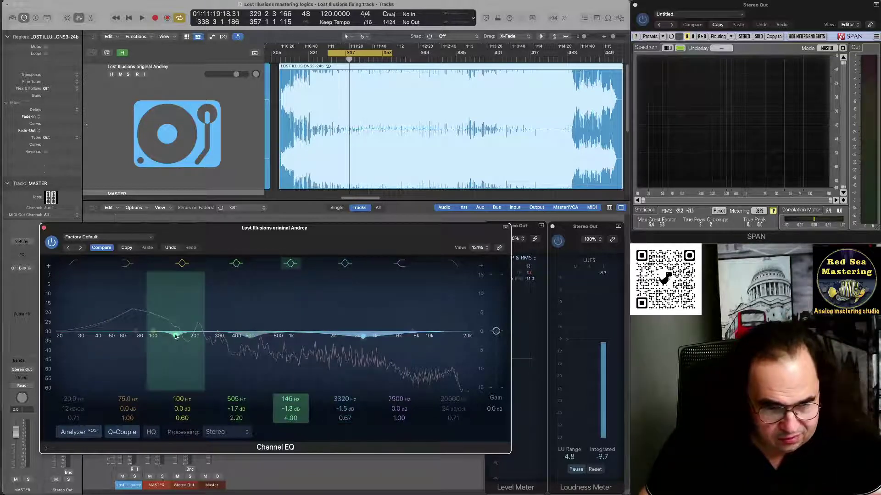
pyautogui.moveTo(176, 337); pyautogui.dragTo(176, 339)
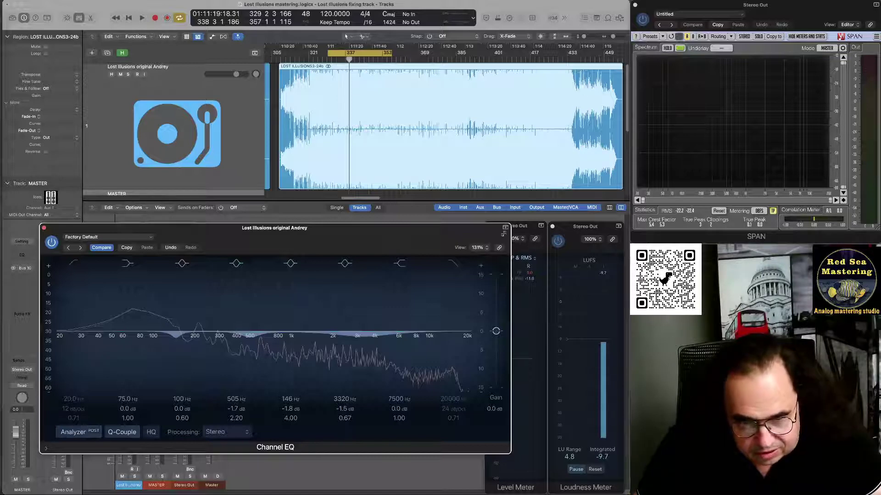
# Enlarge the Channel EQ to 161% and compare the looped section with the 146 Hz band bypassed and active
pyautogui.moveTo(386, 228); pyautogui.dragTo(398, 135)
pyautogui.moveTo(522, 359); pyautogui.dragTo(629, 403)
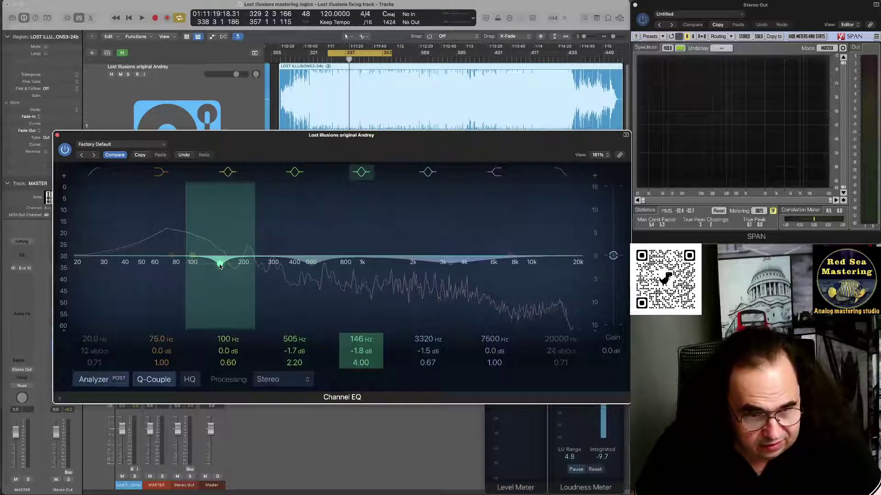
pyautogui.press('space')
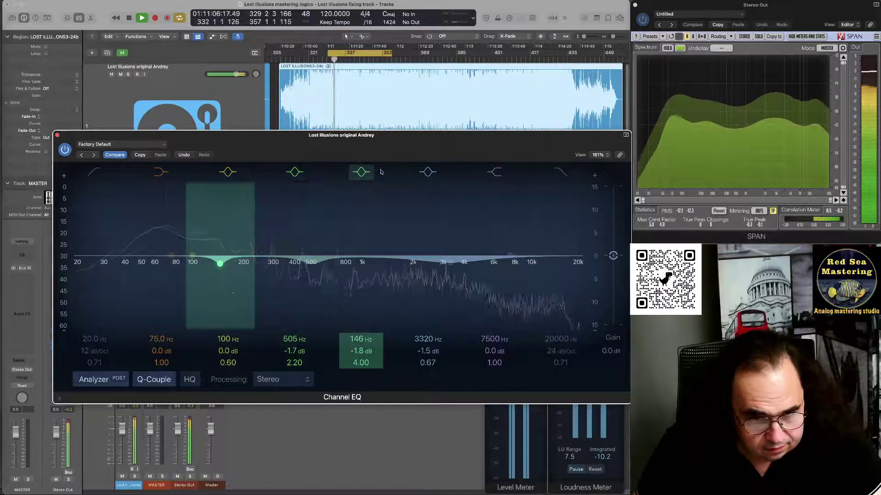
pyautogui.click(363, 172)
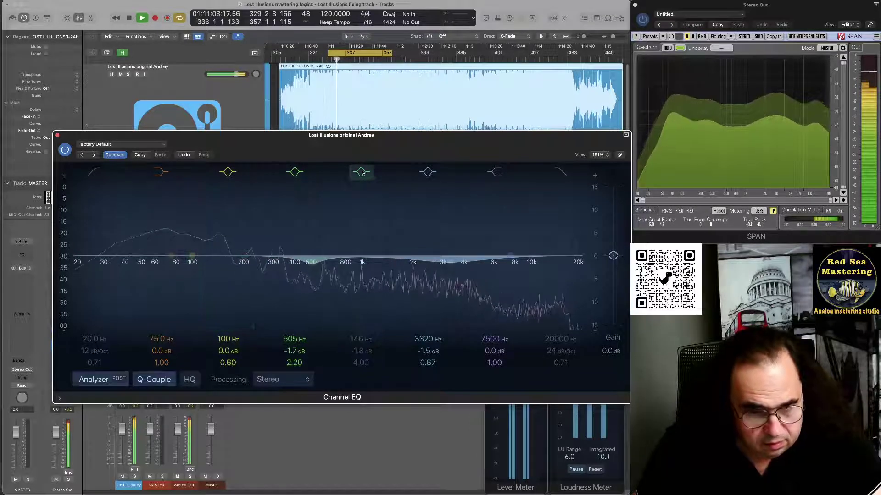
pyautogui.click(363, 173)
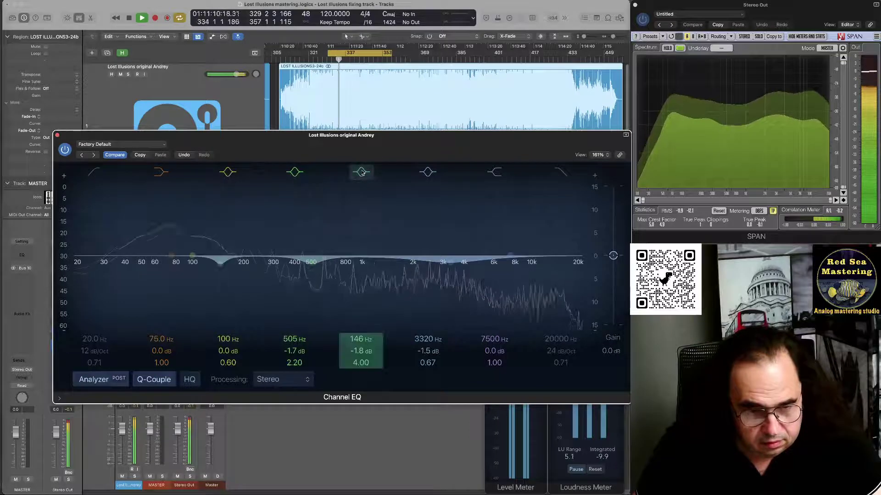
pyautogui.press('space')
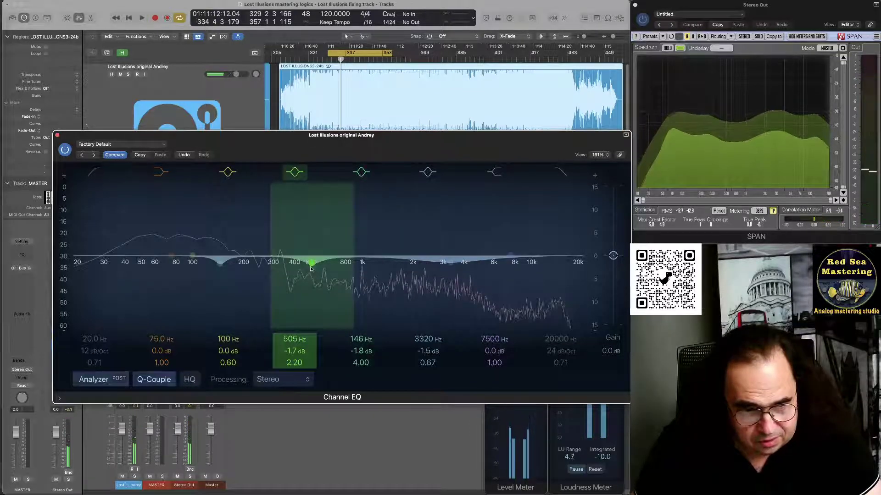
# Compare the looped section with the 505 Hz Channel EQ band bypassed and active, leaving the band on and playback stopped
pyautogui.click(295, 171)
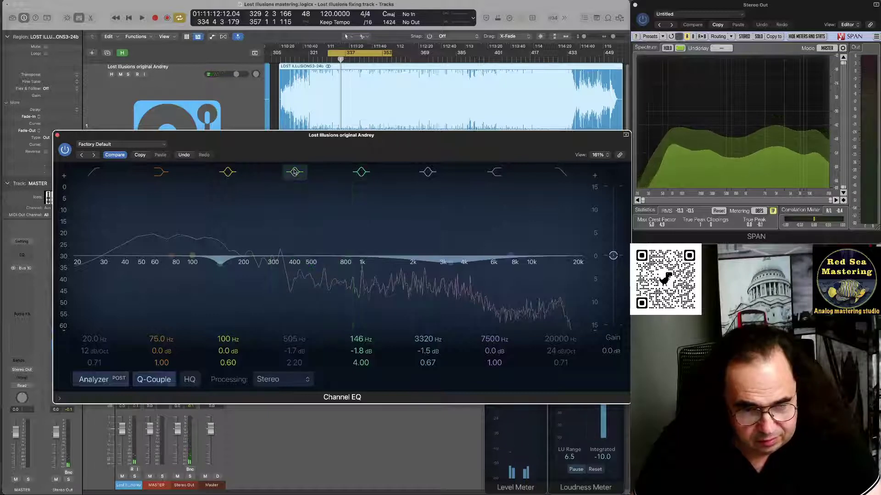
pyautogui.press('space')
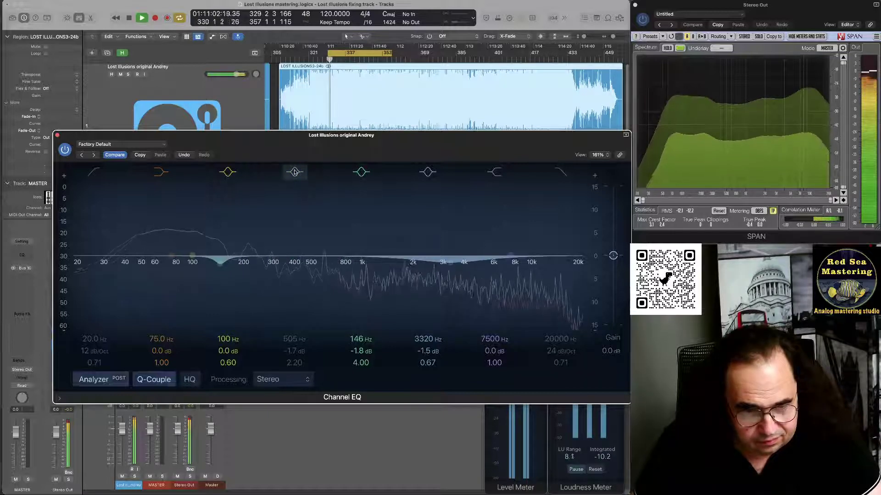
pyautogui.press('space')
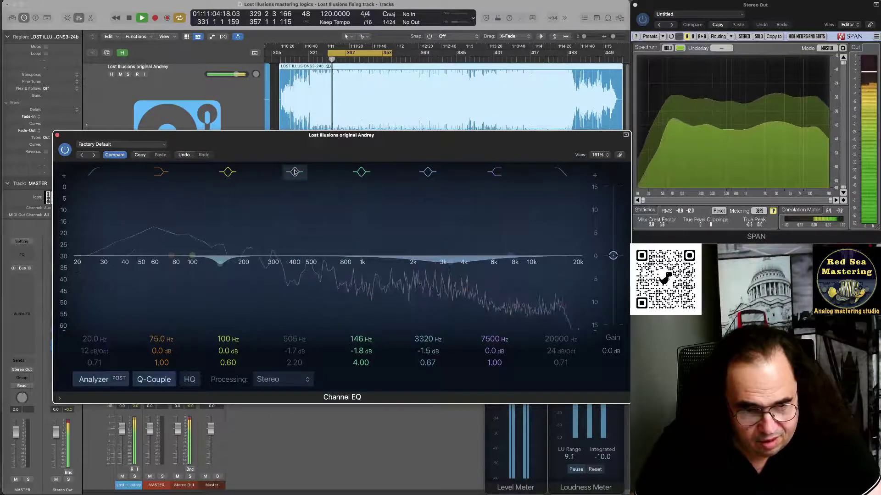
pyautogui.click(294, 171)
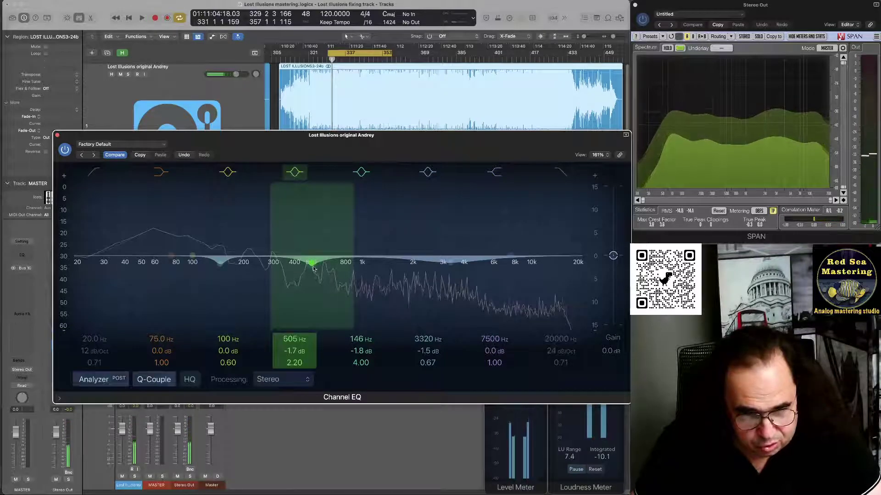
pyautogui.press('space')
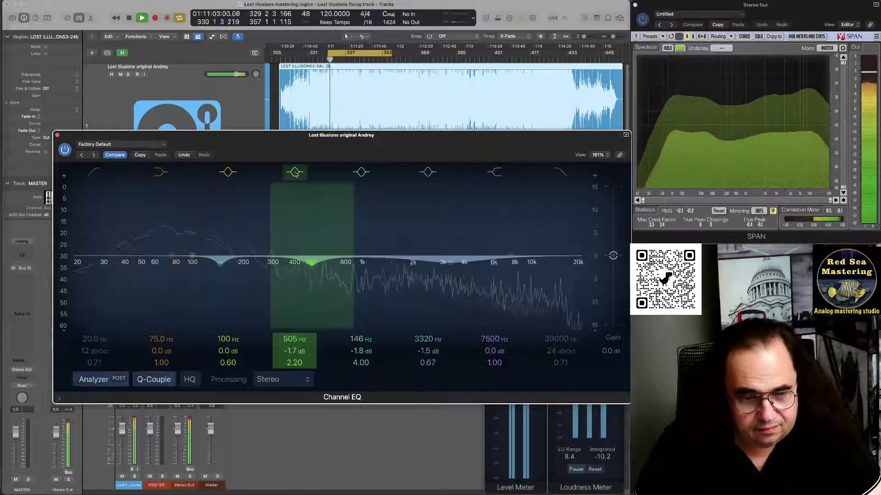
pyautogui.press('space')
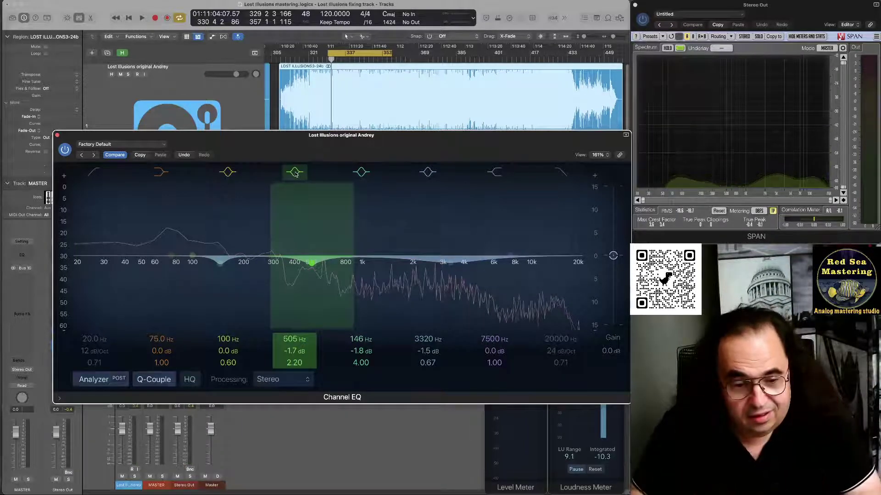
# Replay the loop and compare it with the 505 Hz and 146 Hz bands bypassed together, leaving both active
pyautogui.press('space')
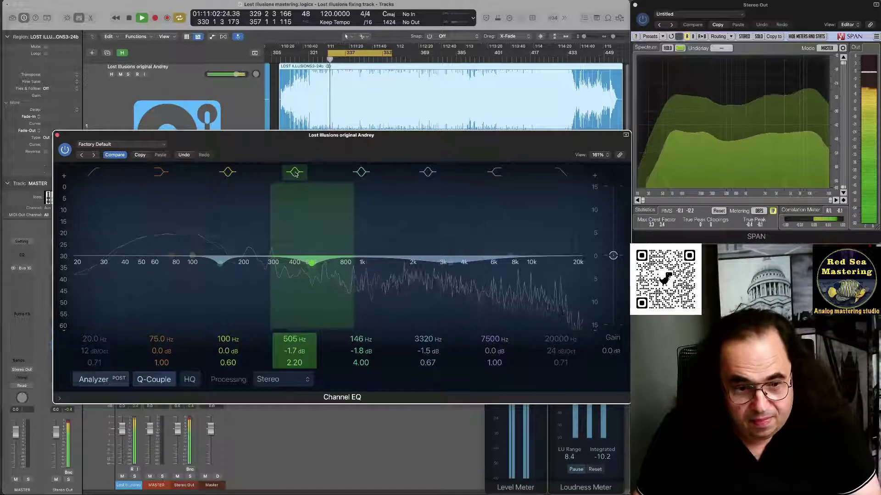
pyautogui.click(296, 174)
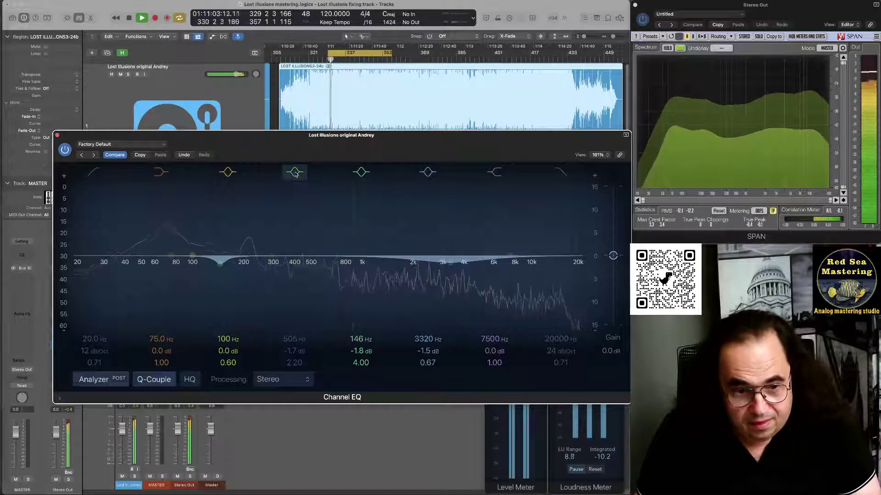
pyautogui.click(361, 173)
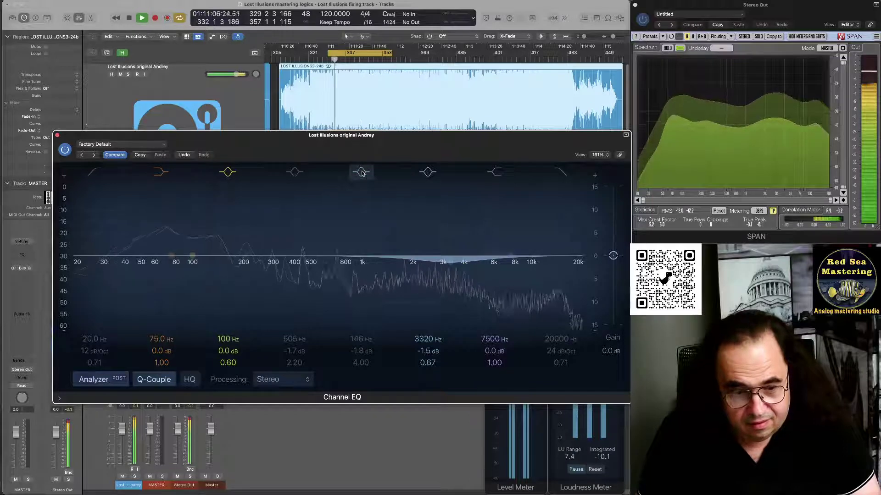
pyautogui.click(361, 173)
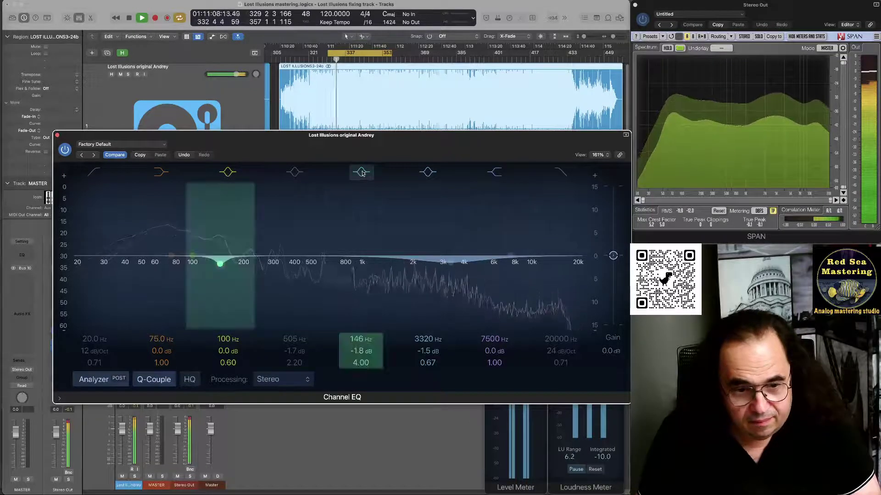
pyautogui.click(295, 172)
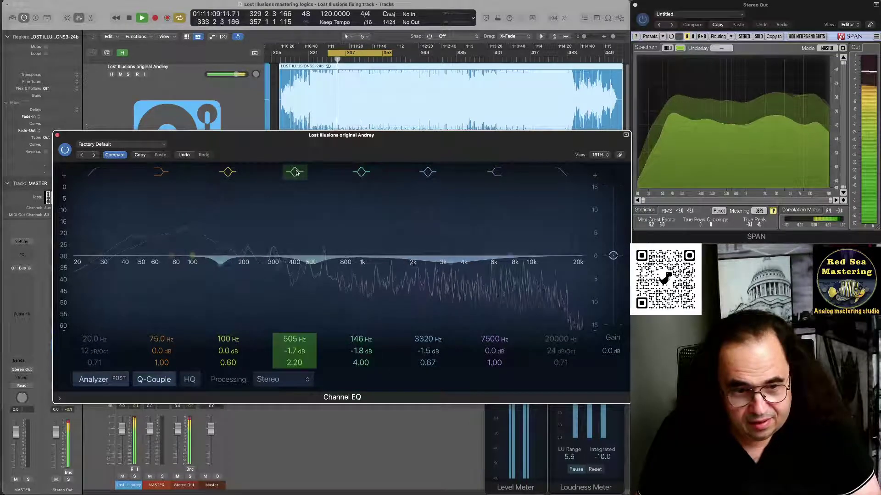
# Move the 3320 Hz band to 3140 Hz at -1.7 dB and compare the loop with that band bypassed and active
pyautogui.click(429, 173)
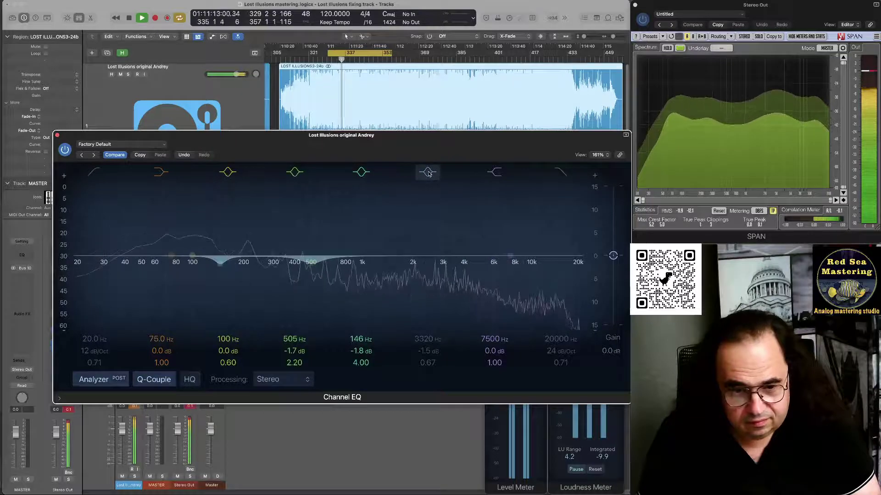
pyautogui.click(428, 173)
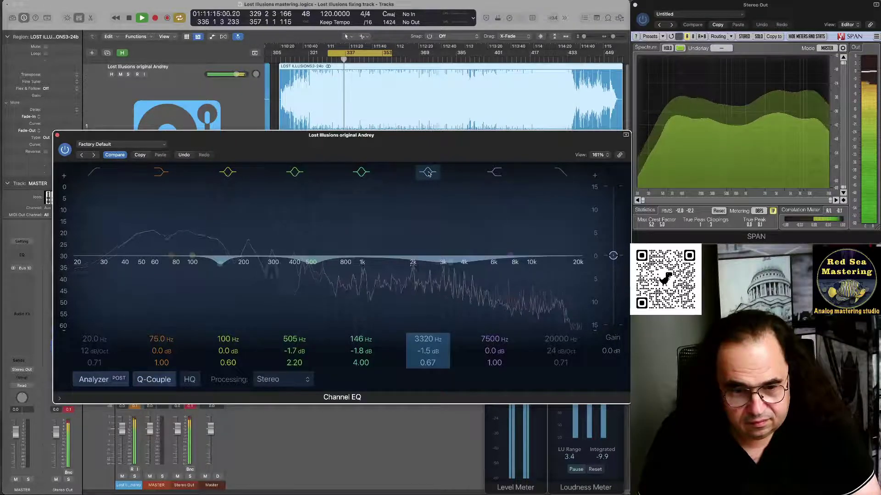
pyautogui.moveTo(429, 173); pyautogui.dragTo(420, 170)
pyautogui.click(424, 172)
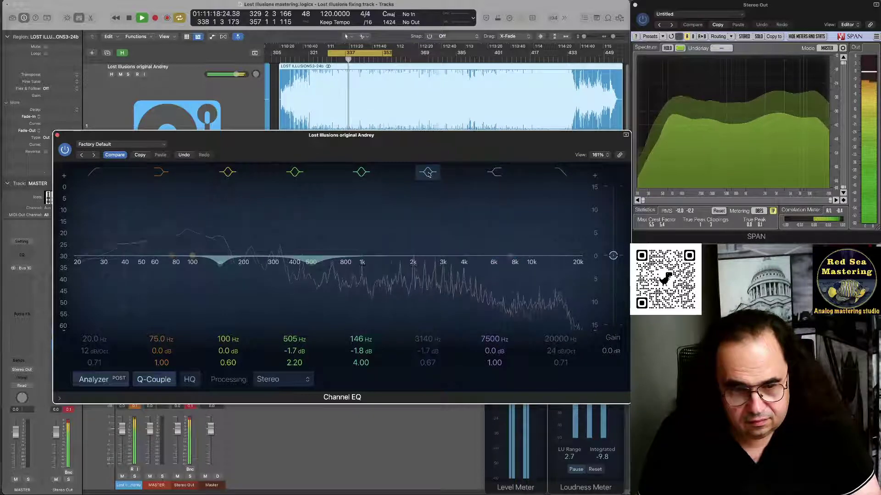
pyautogui.click(428, 174)
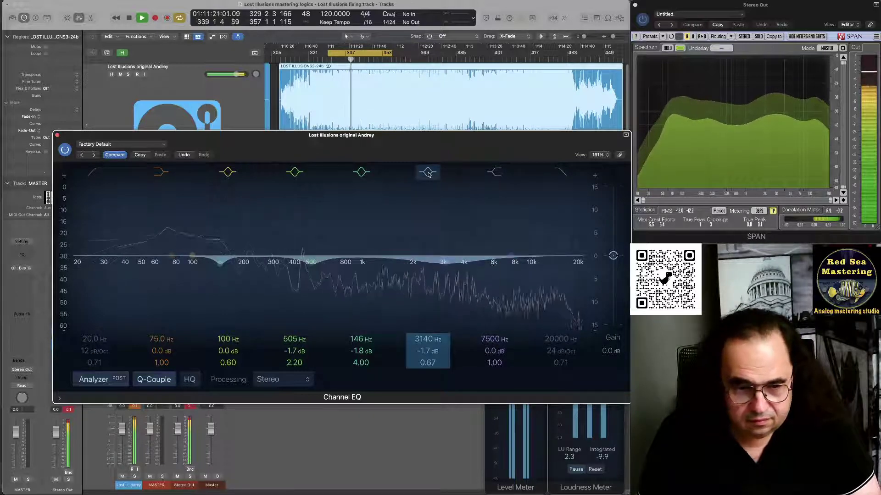
pyautogui.press('space')
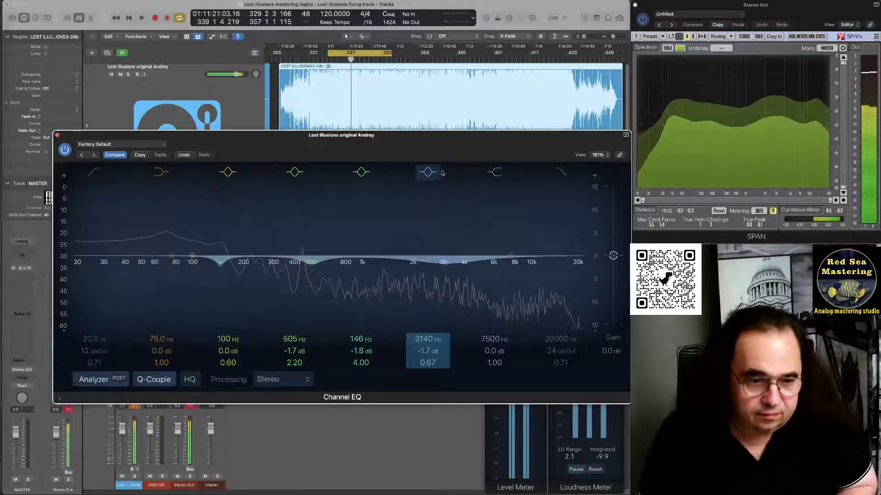
# Close the Channel EQ and dismiss the incoming WhatsApp notification
pyautogui.click(56, 135)
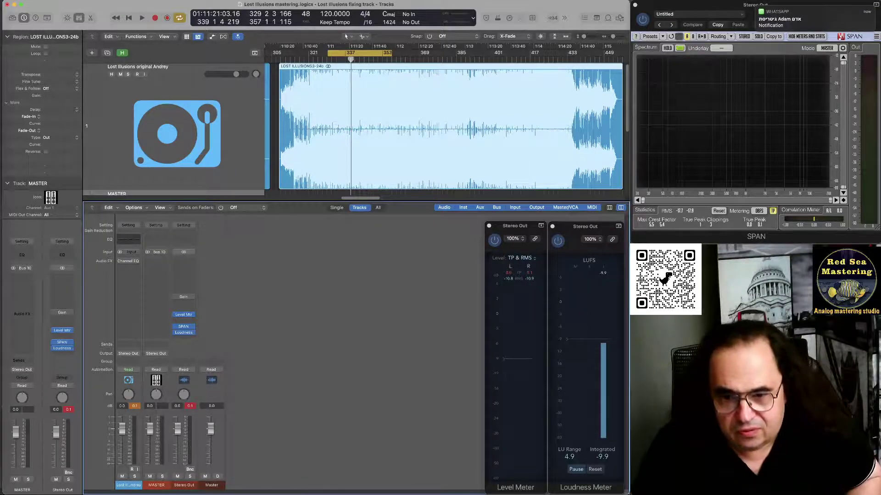
pyautogui.hotkey('ctrl', 'Up')
pyautogui.press('Escape')
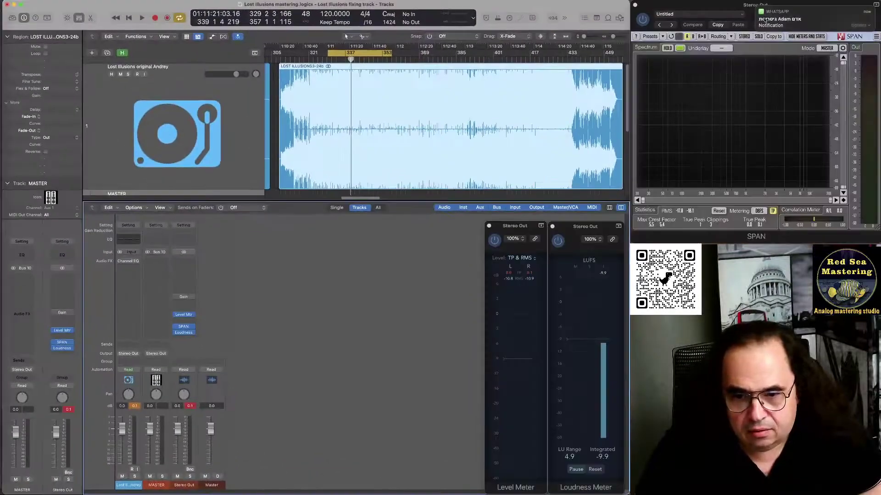
pyautogui.click(756, 7)
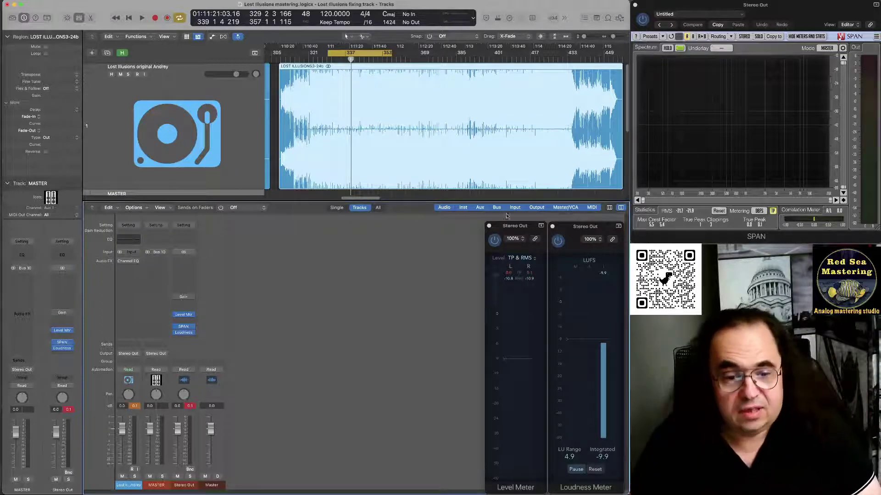
# Turn off looping and audition the track from about bar 369
pyautogui.click(420, 60)
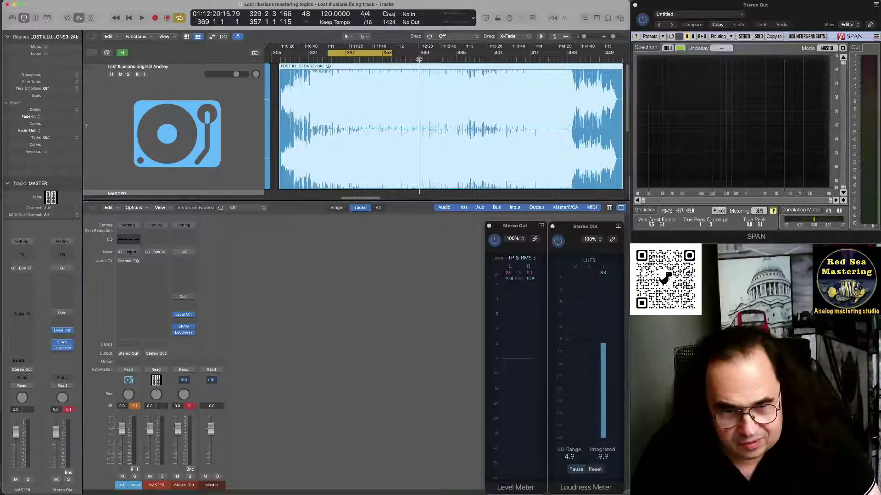
pyautogui.press('space')
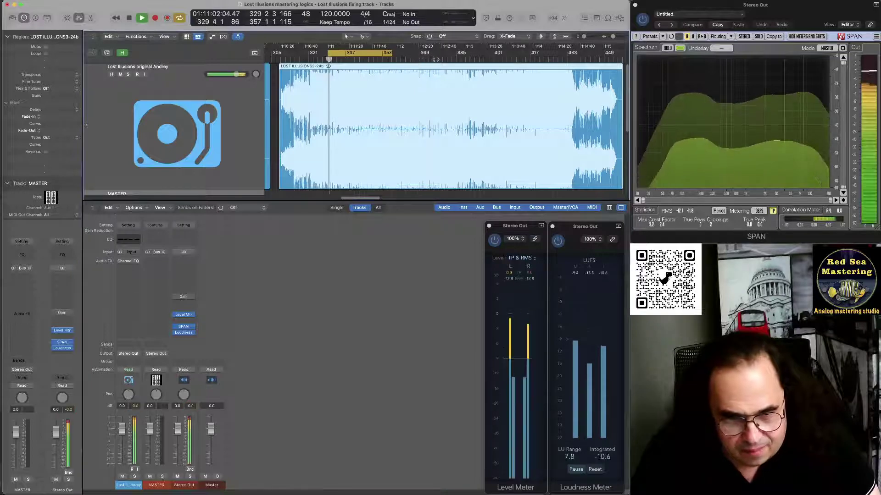
pyautogui.click(435, 60)
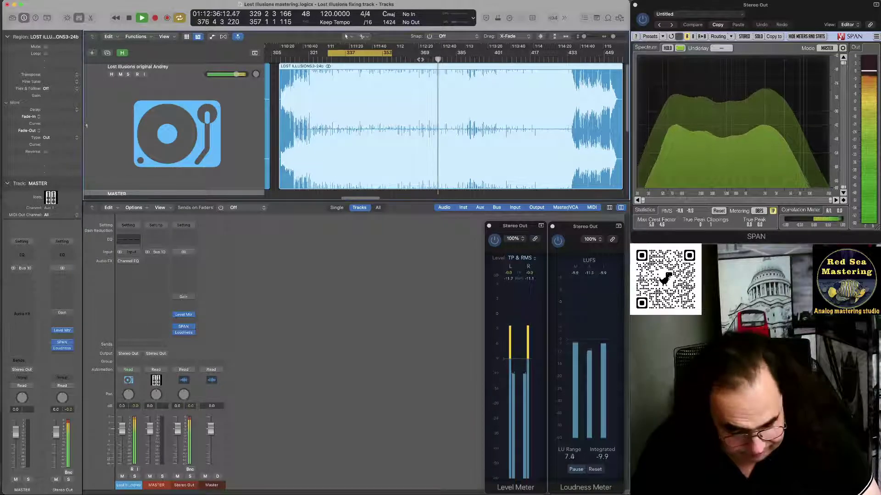
pyautogui.press('c')
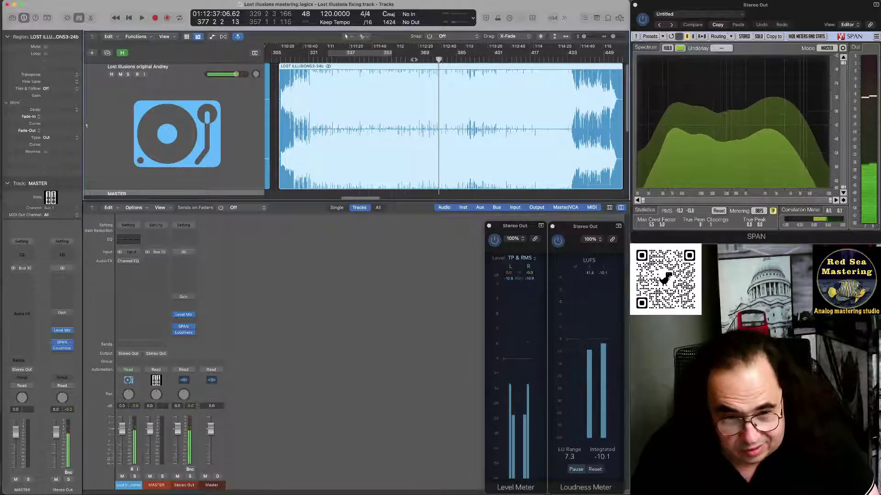
pyautogui.click(419, 59)
pyautogui.press('space')
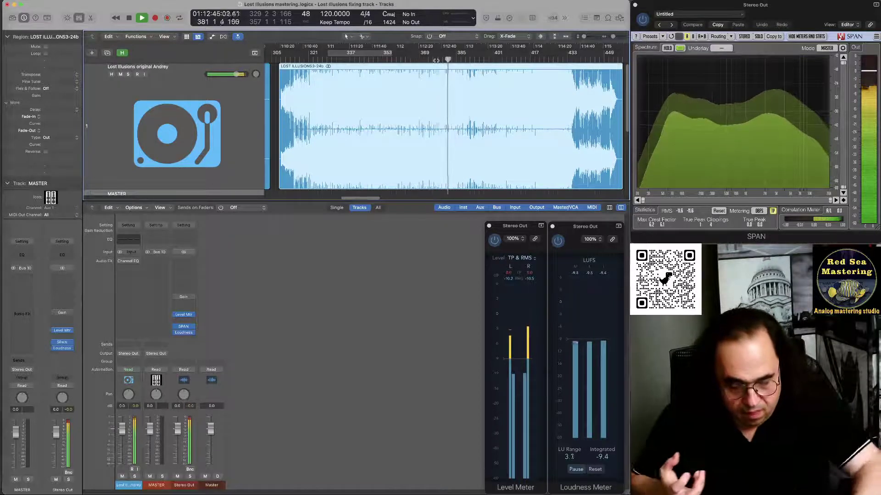
pyautogui.press('space')
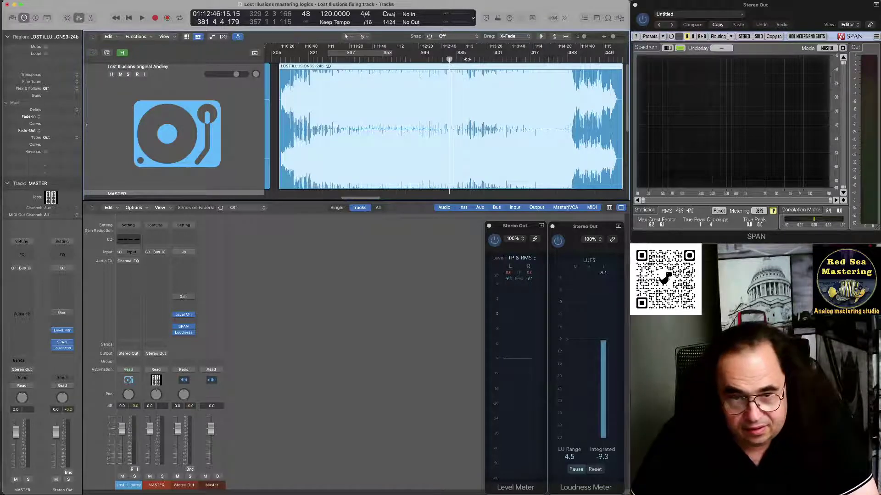
# Audition the later part of the track from bar 389, skipping ahead in stages to about bar 421, and stop playback
pyautogui.hotkey('shift', '.')
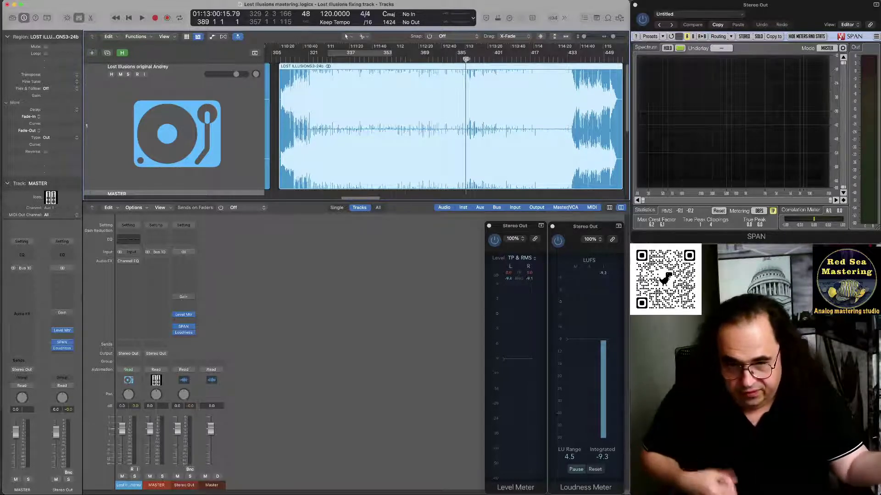
pyautogui.press('space')
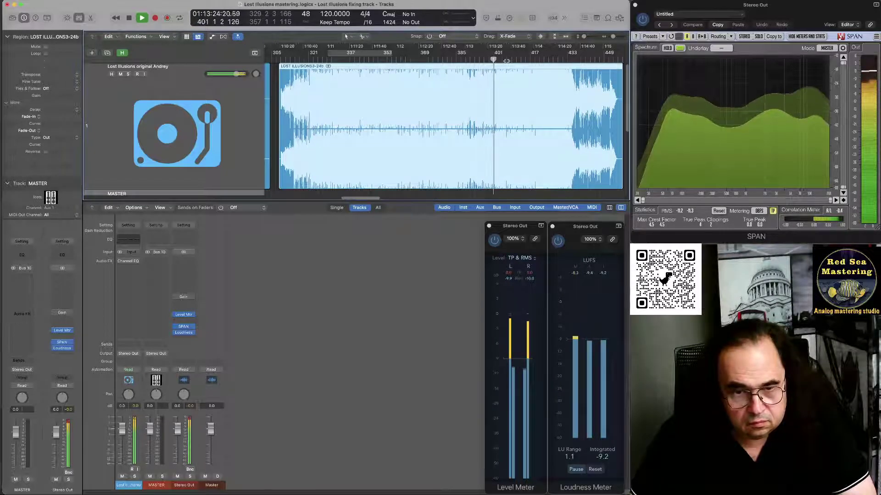
pyautogui.click(507, 61)
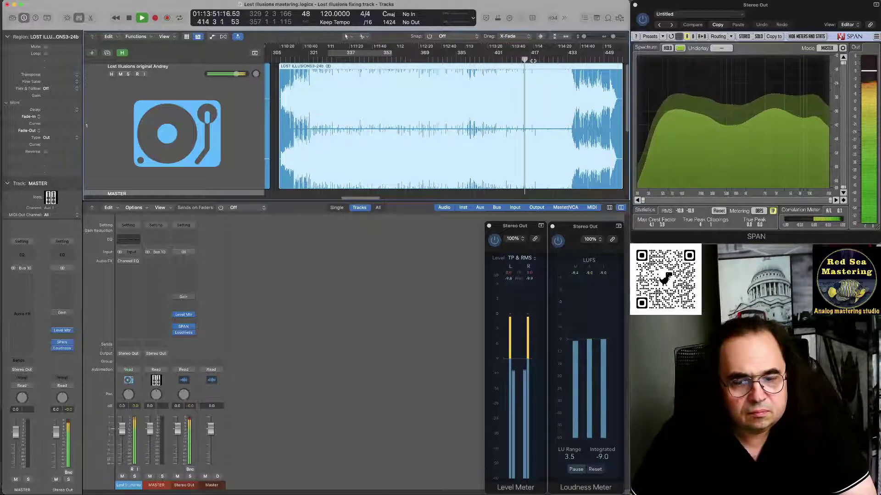
pyautogui.press('.')
pyautogui.press('.')
pyautogui.press('.')
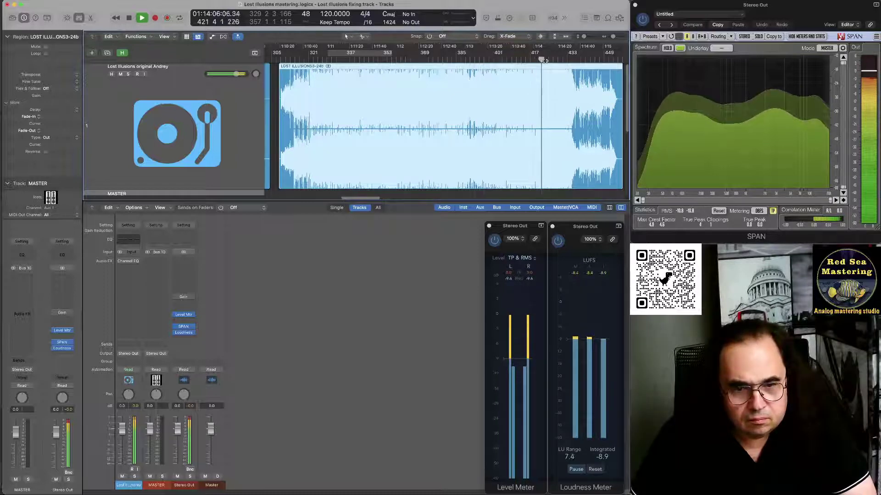
pyautogui.press('space')
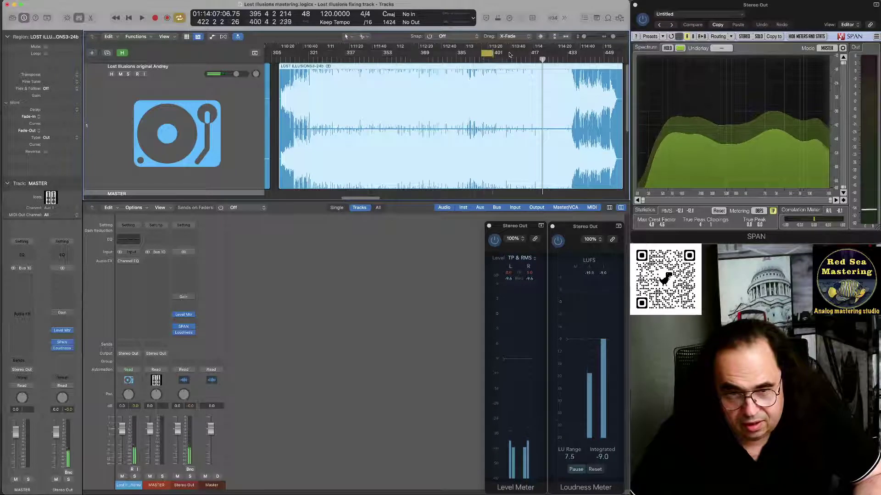
# Set a loop range over about bars 389 to 433 and start playback at its beginning
pyautogui.moveTo(484, 54); pyautogui.dragTo(568, 55)
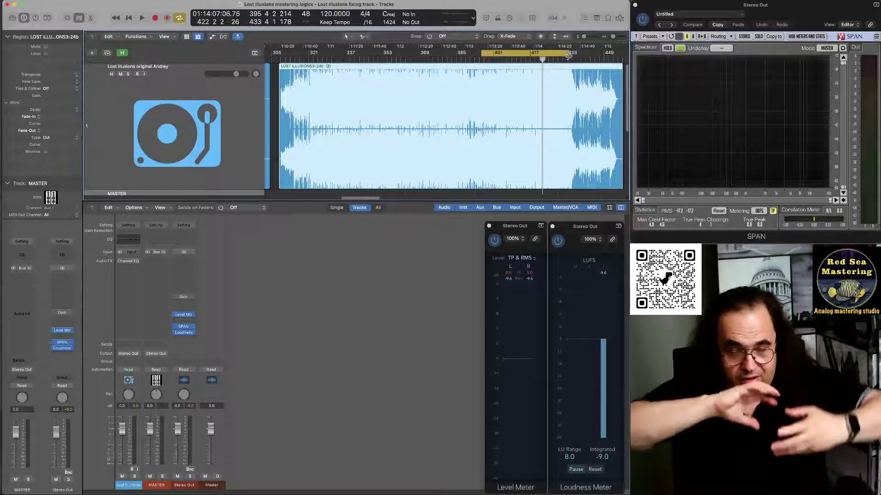
pyautogui.click(467, 59)
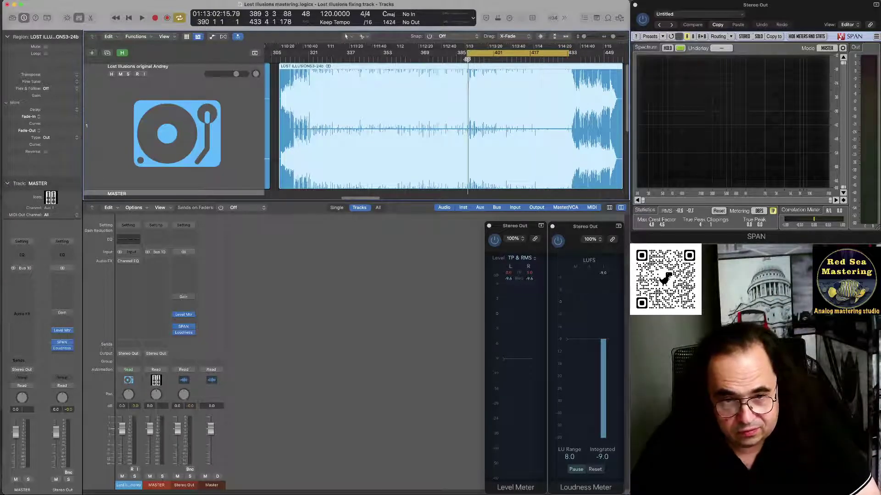
pyautogui.press('space')
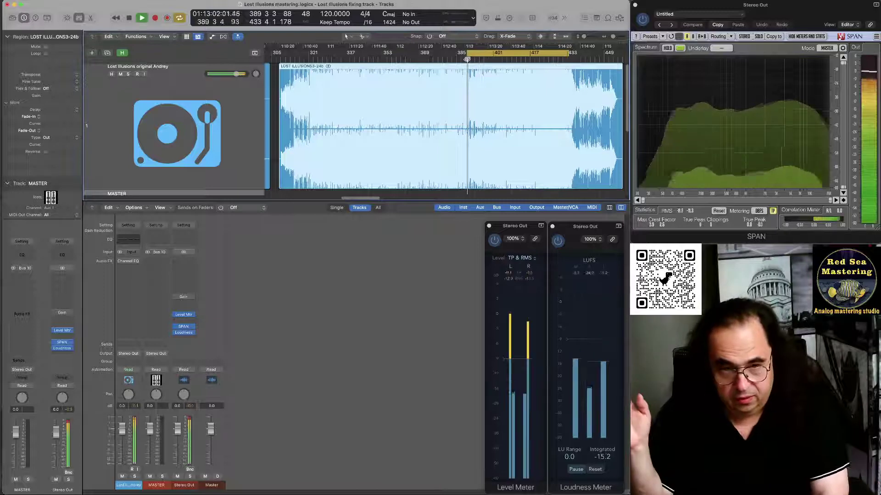
# Stop playback, turn off looping and place the playhead at bar 422
pyautogui.press('space')
pyautogui.click(469, 58)
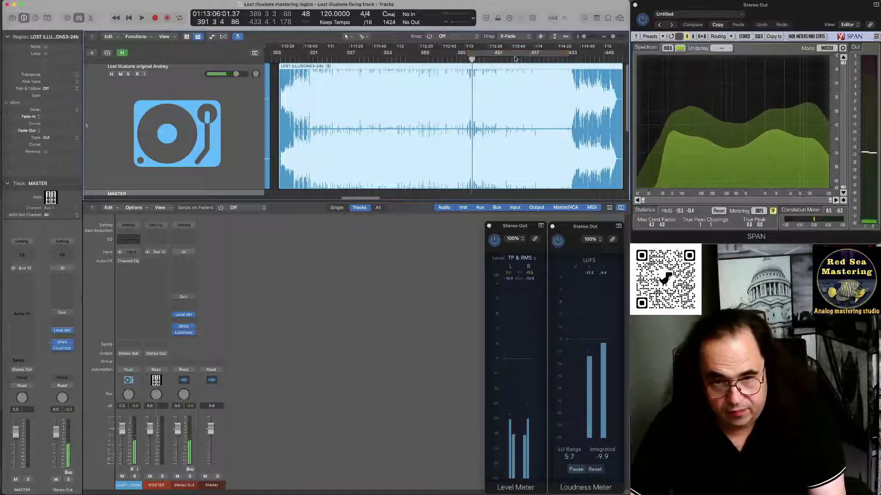
pyautogui.click(542, 60)
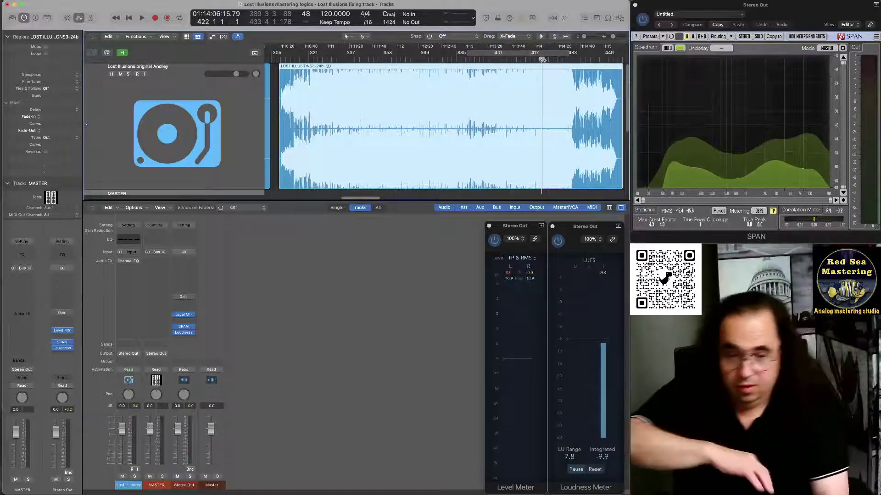
# Audition the passage from bar 422 to about bar 424, replay it from about bar 421, and stop playback
pyautogui.press('space')
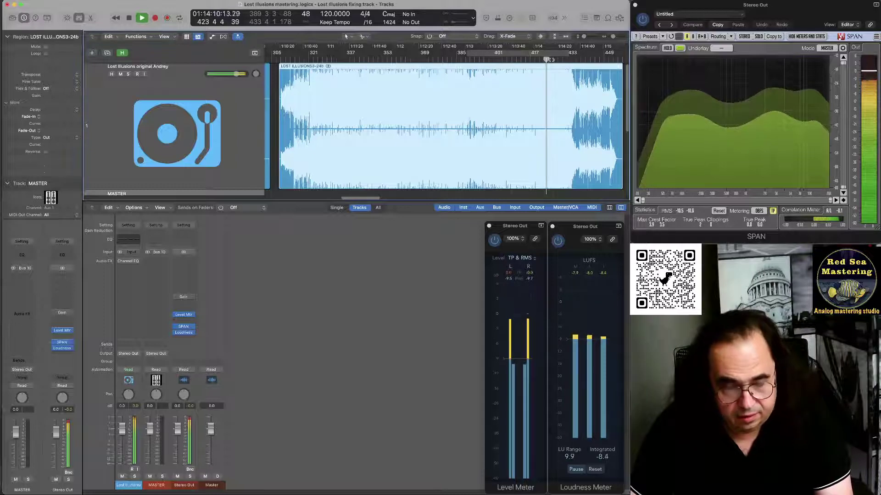
pyautogui.press('space')
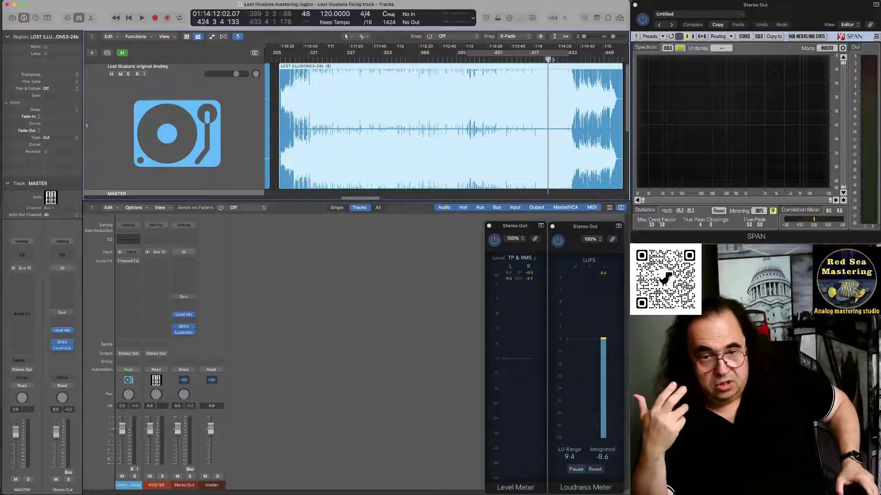
pyautogui.hscroll(-3, 445, 124)
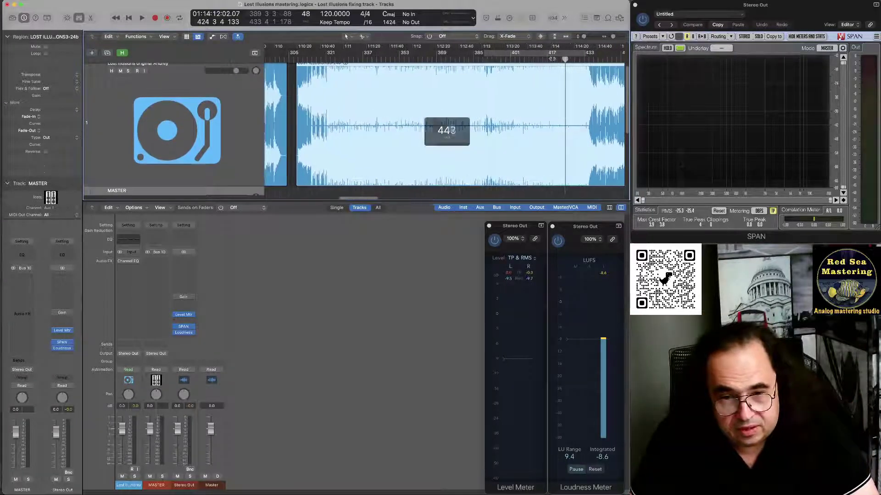
pyautogui.scroll(-3, 564, 60)
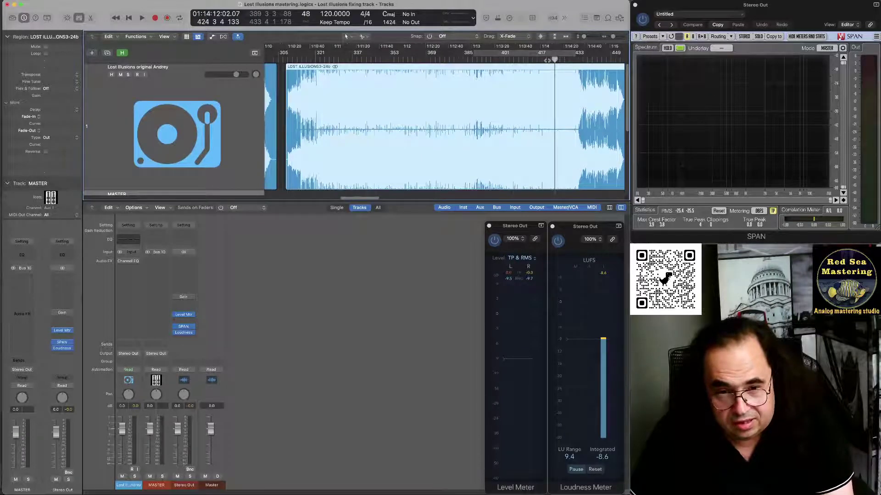
pyautogui.click(547, 60)
pyautogui.press('space')
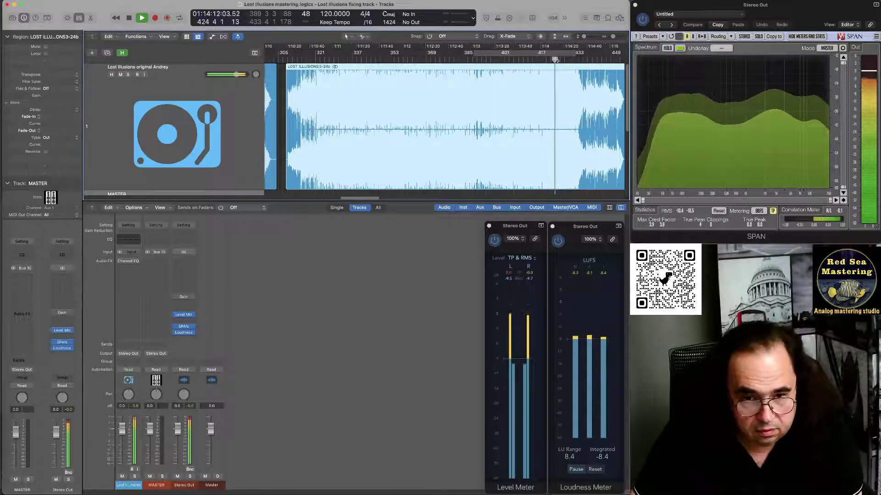
pyautogui.press('space')
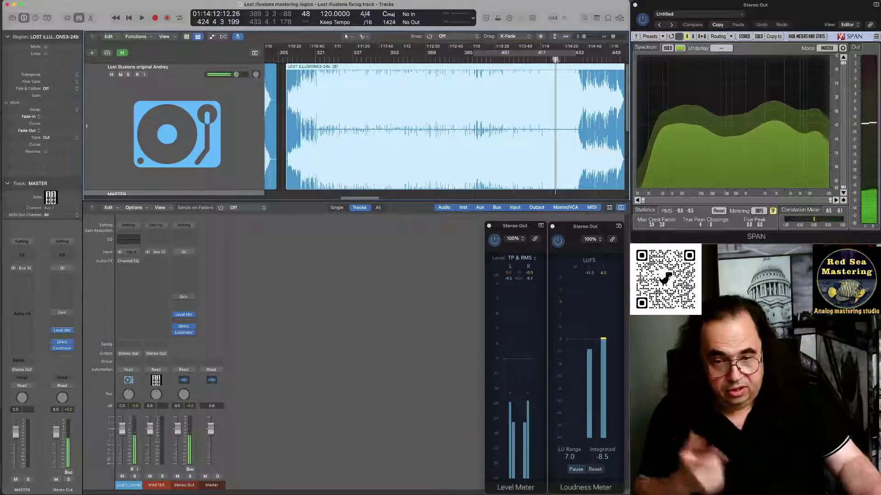